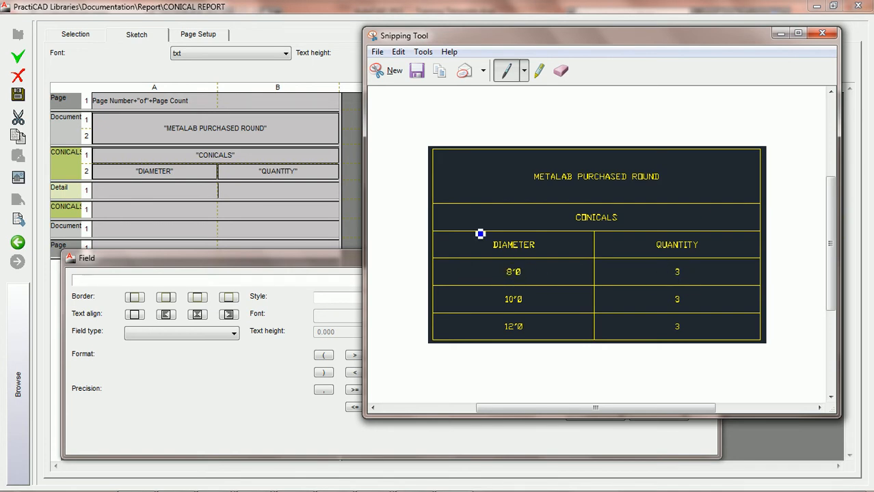
- Insert the Diameter Out property into the Detail row's cell under the "DIAMETER" heading
click(151, 191)
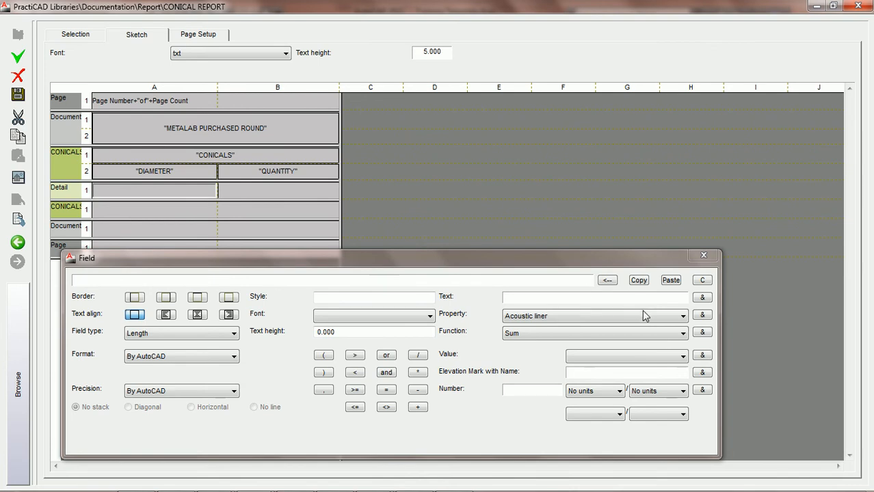
click(681, 316)
key(d)
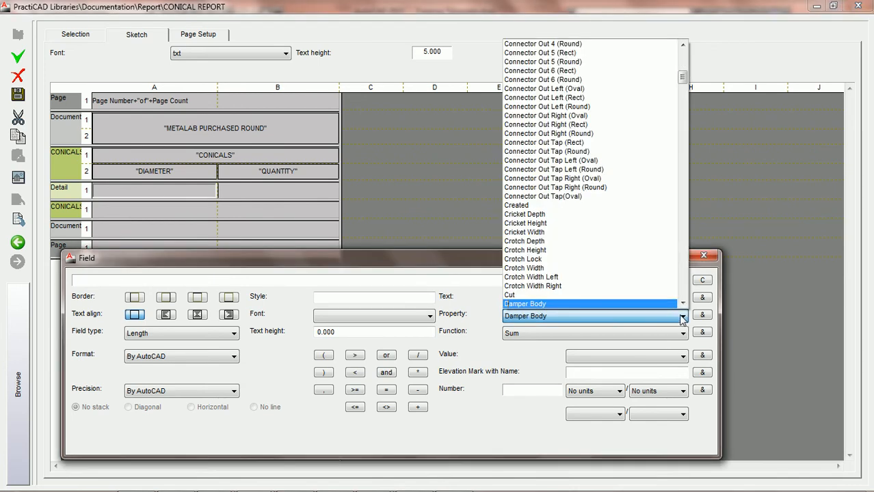
click(682, 303)
drag(681, 305, 681, 305)
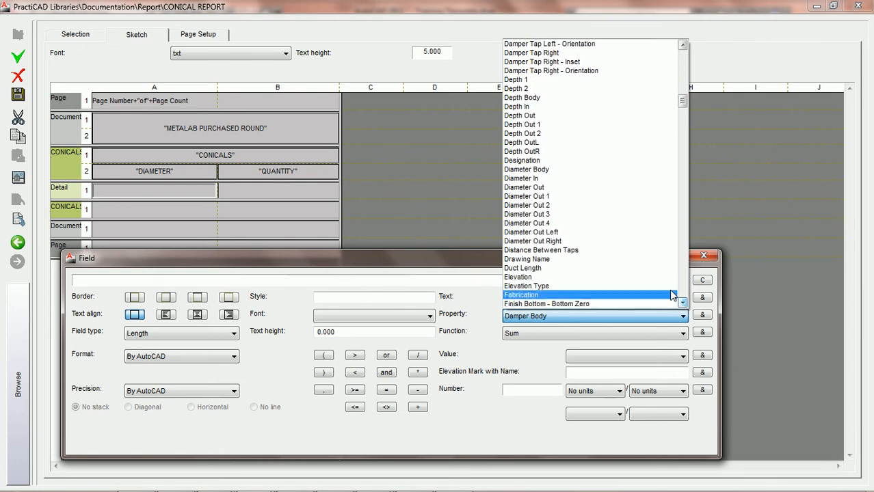
click(586, 188)
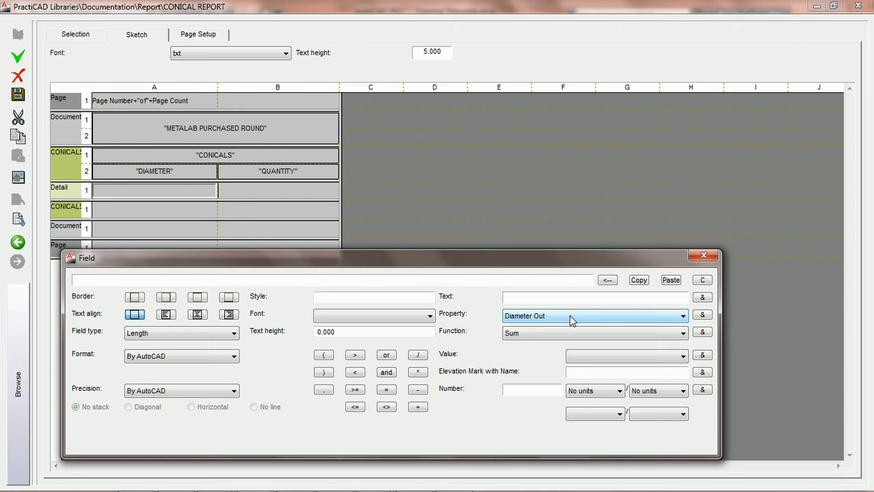
click(703, 316)
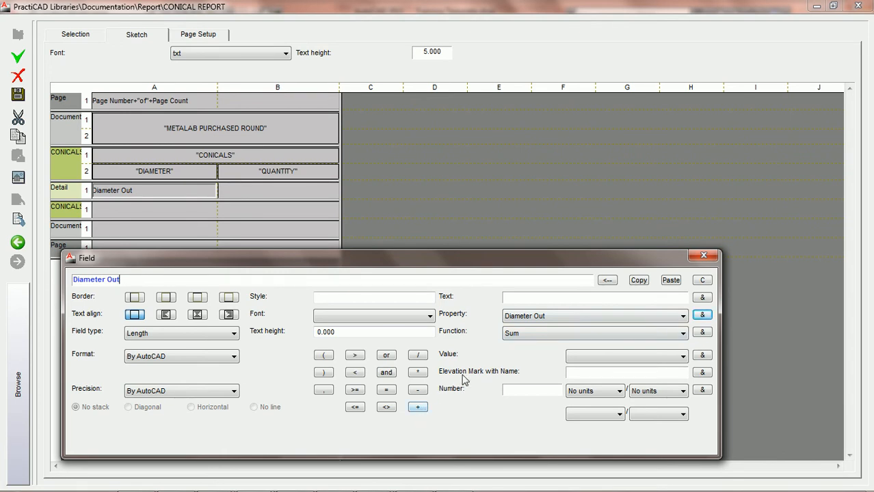
- Append a plus operator and the text "Ø, an inch mark with the Ø symbol copied from Character Map, to the Diameter Out expression
click(419, 409)
click(523, 295)
text(")
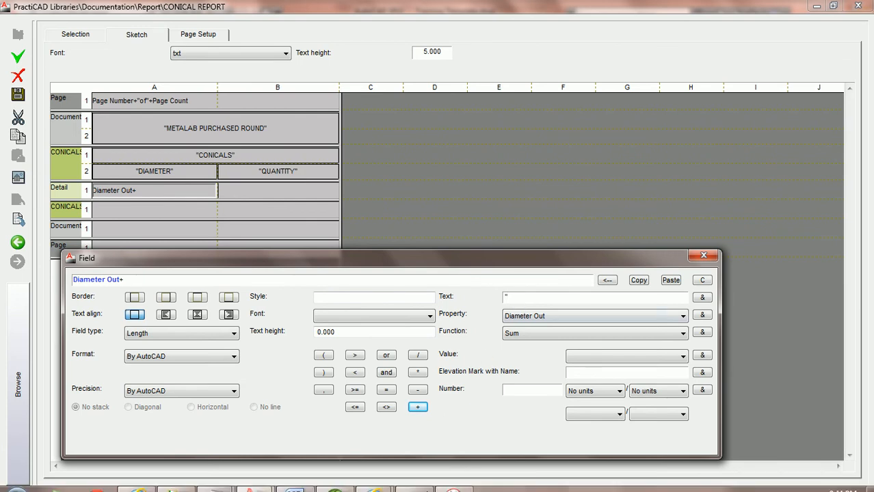
click(412, 482)
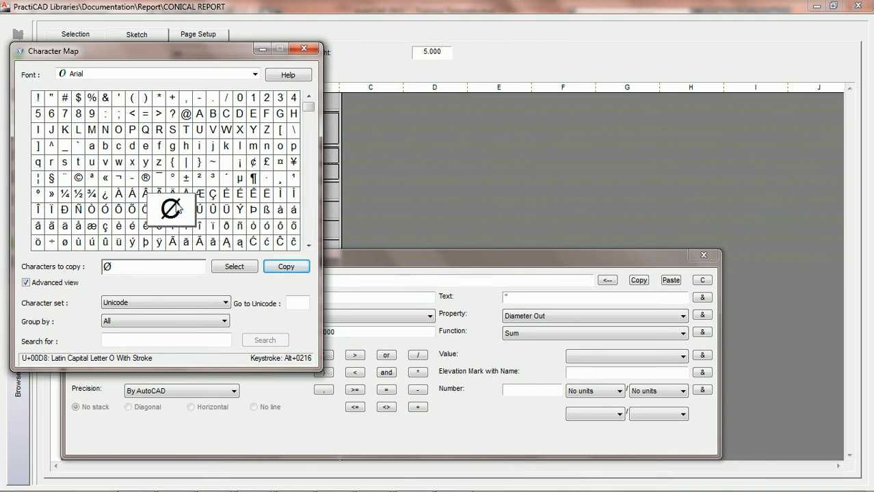
click(286, 266)
click(534, 298)
text(")
right_click(533, 298)
click(575, 353)
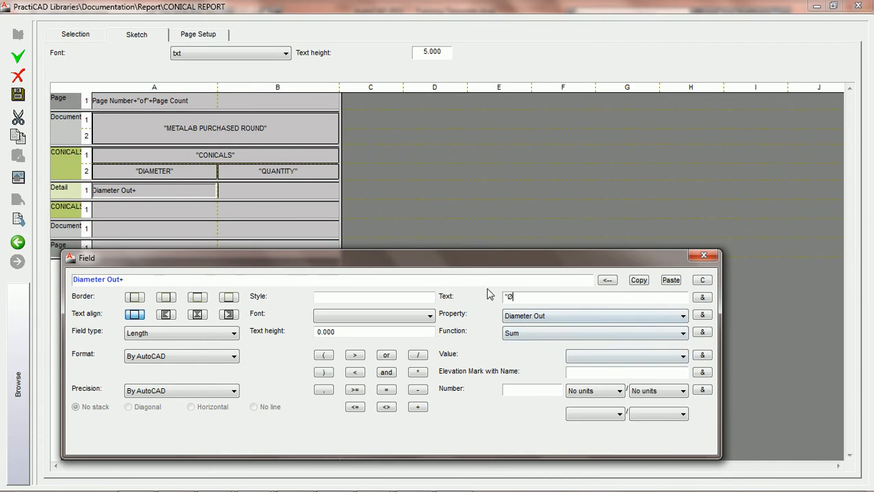
click(702, 298)
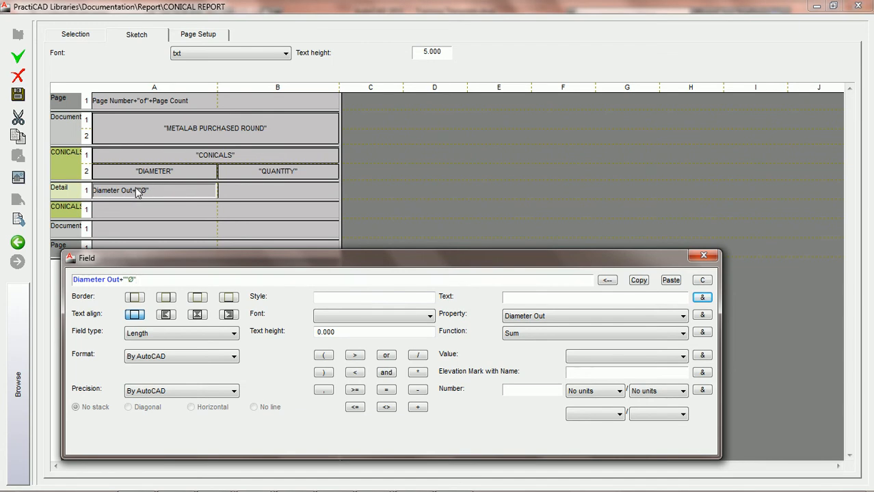
- Add borders on all four sides of the Diameter Out cell and center its text
click(135, 296)
click(166, 297)
click(197, 297)
click(229, 296)
click(199, 316)
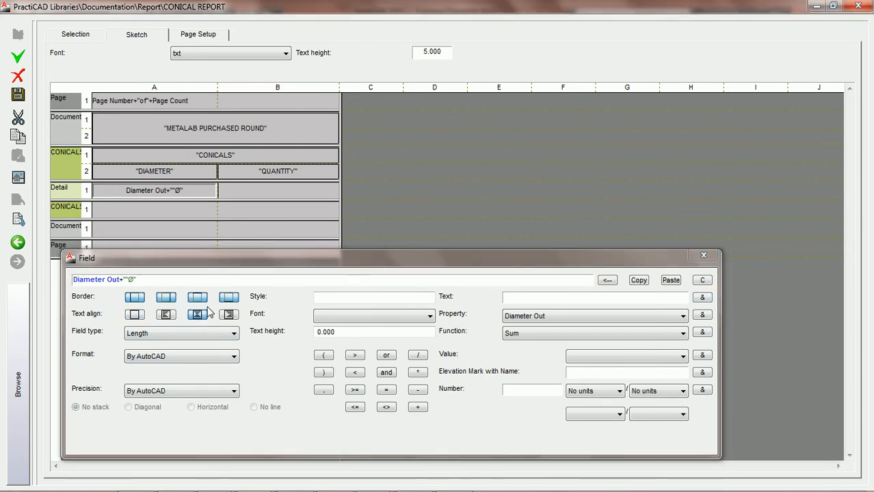
- Set the Diameter Out field's number format to Decimal with precision 0
click(233, 357)
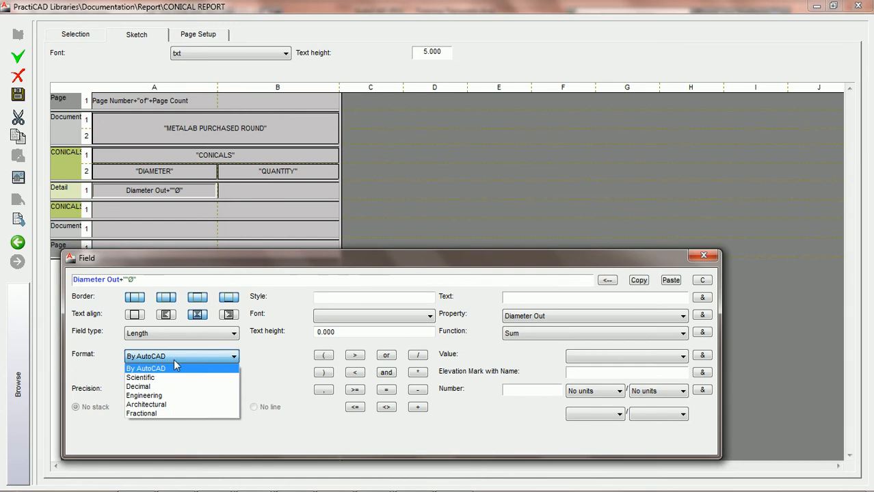
click(145, 386)
click(160, 394)
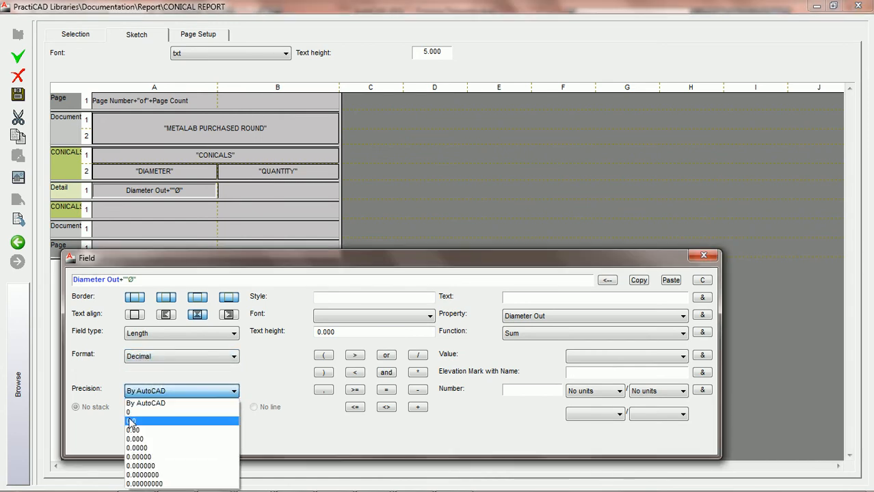
click(150, 411)
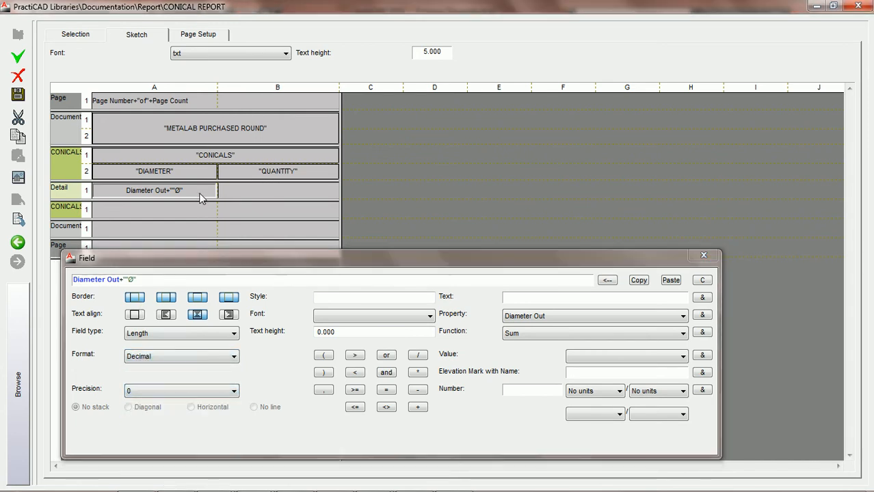
- Check the reference table snip and insert the Sum function into the Detail row's cell under "QUANTITY"
click(302, 189)
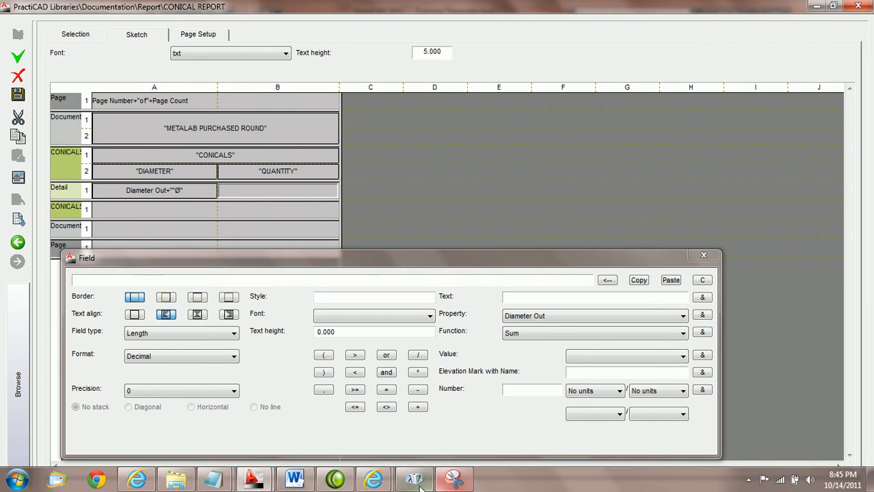
click(454, 481)
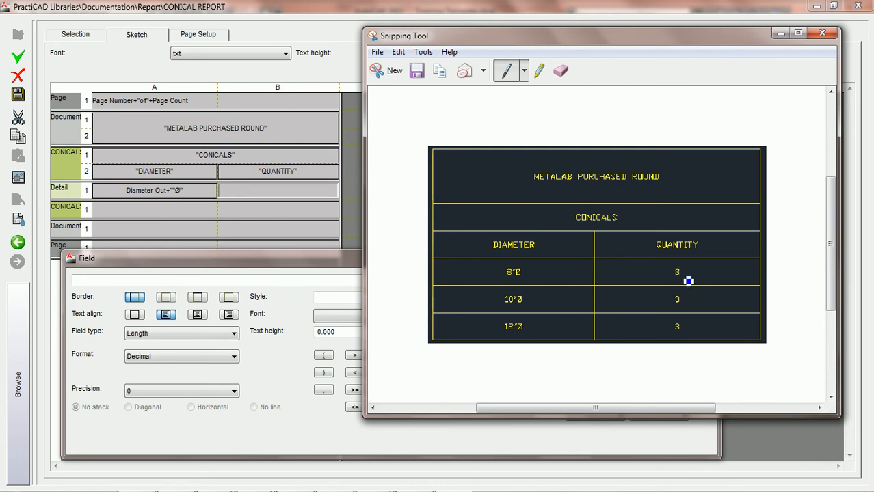
click(283, 188)
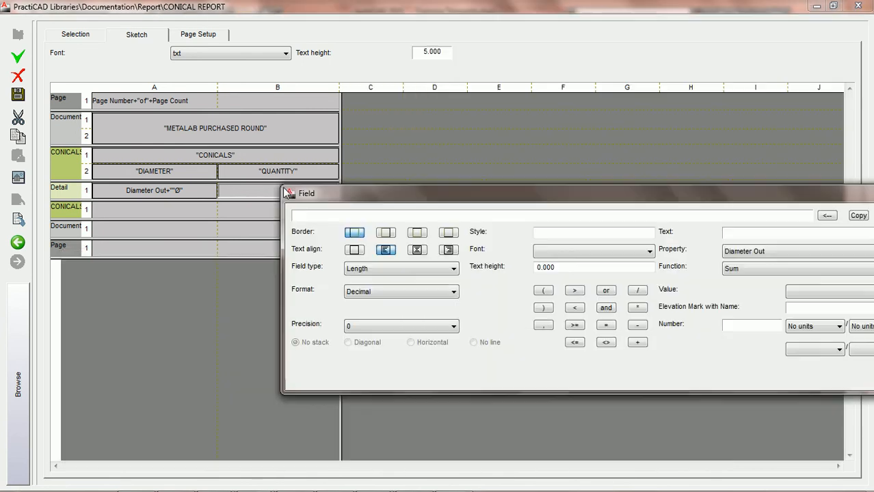
drag(351, 192, 164, 266)
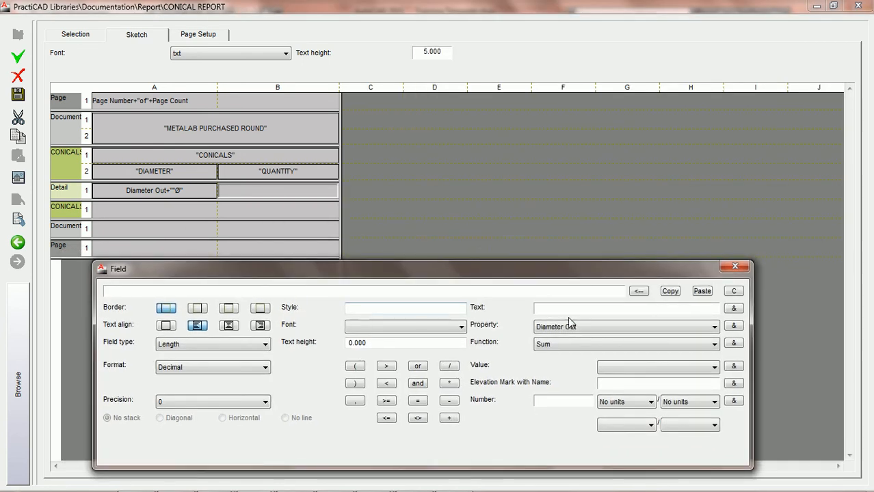
click(629, 346)
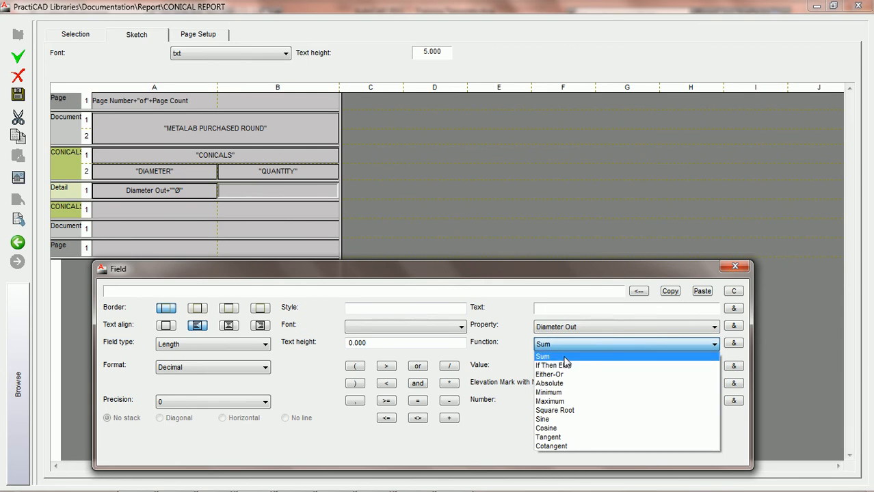
click(734, 345)
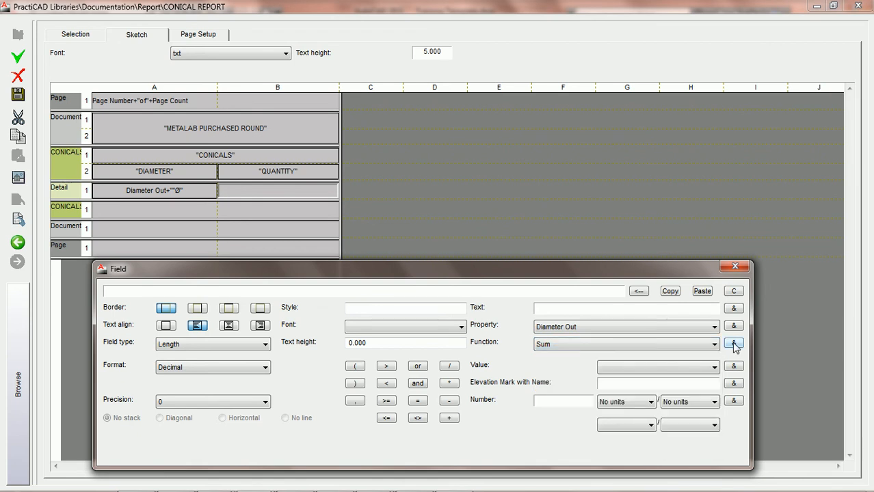
click(734, 346)
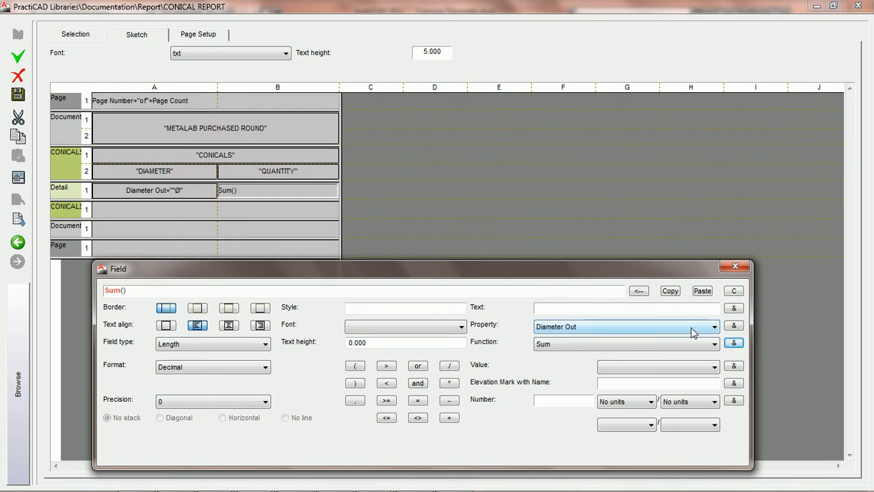
- Insert the Quantity property as the argument of the Sum function
click(713, 330)
key(q)
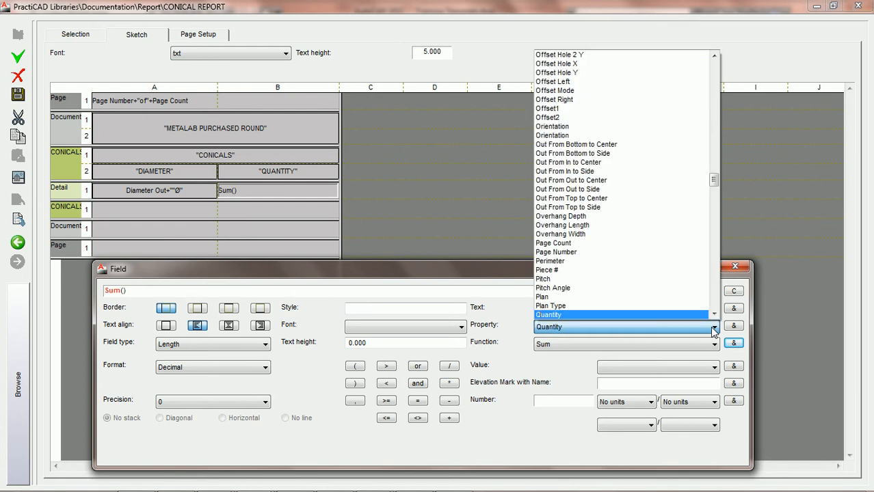
click(567, 316)
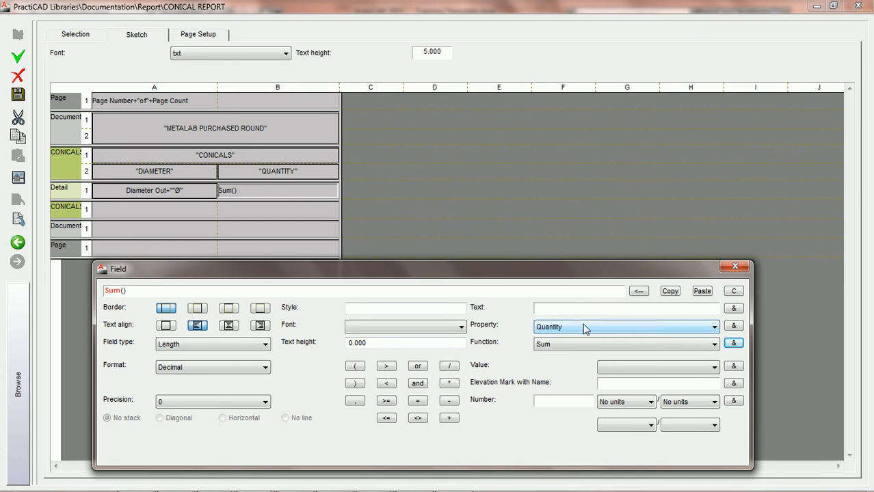
click(733, 327)
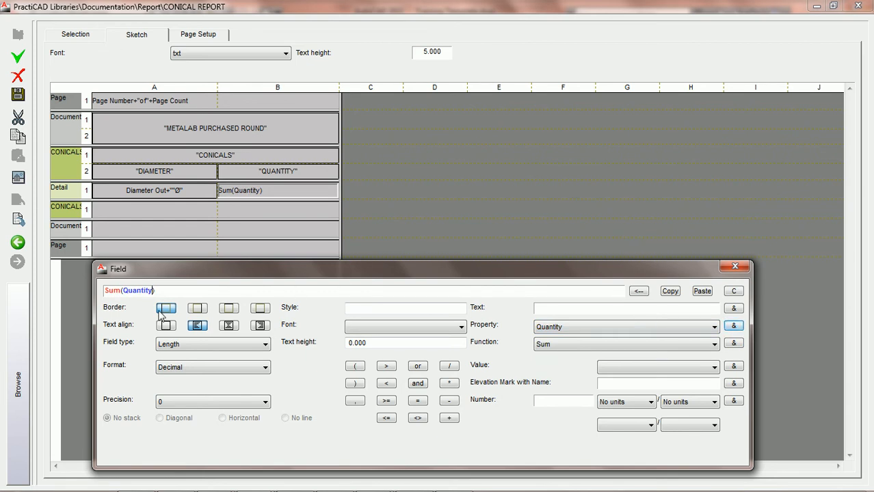
- Add right, top and bottom borders to the Sum(Quantity) cell and center its text
click(198, 308)
click(225, 309)
click(258, 309)
click(230, 327)
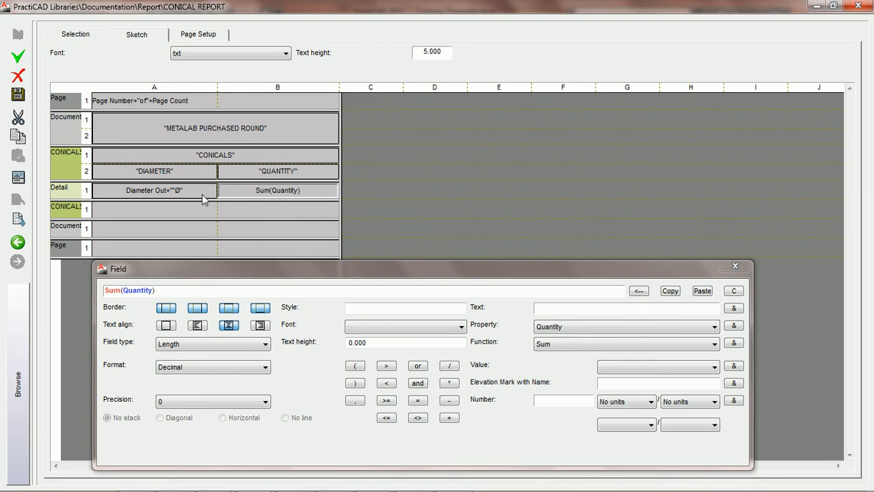
- Save CONICAL REPORT and close the PractiCAD library editor, dismissing the Field dialog first
click(79, 34)
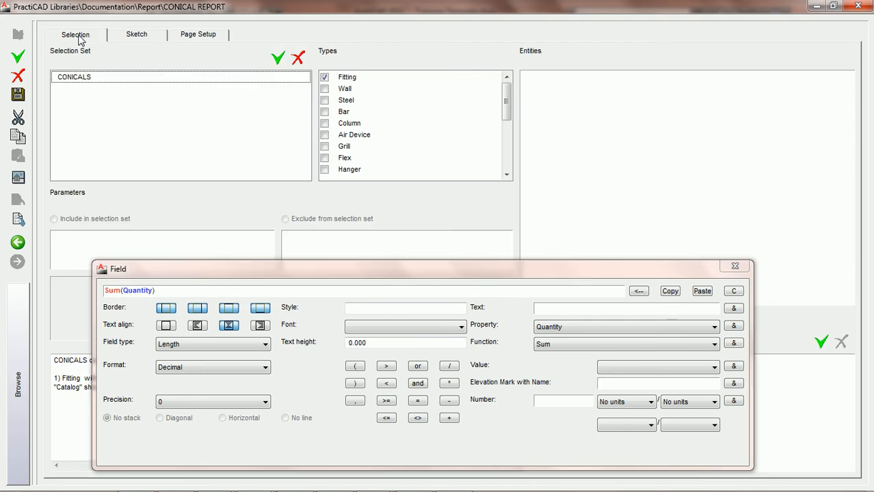
click(734, 266)
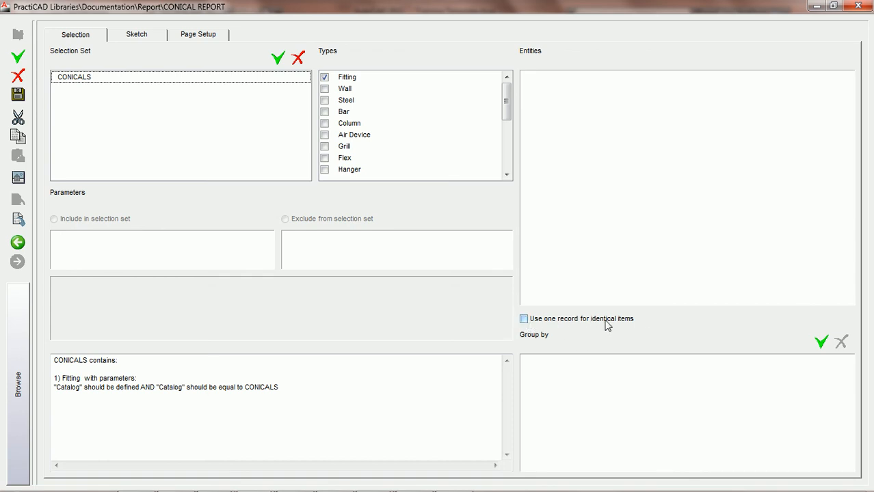
click(19, 98)
click(856, 7)
- Generate the conical report from all fittings in the drawing and place its table beside them
click(456, 366)
click(161, 142)
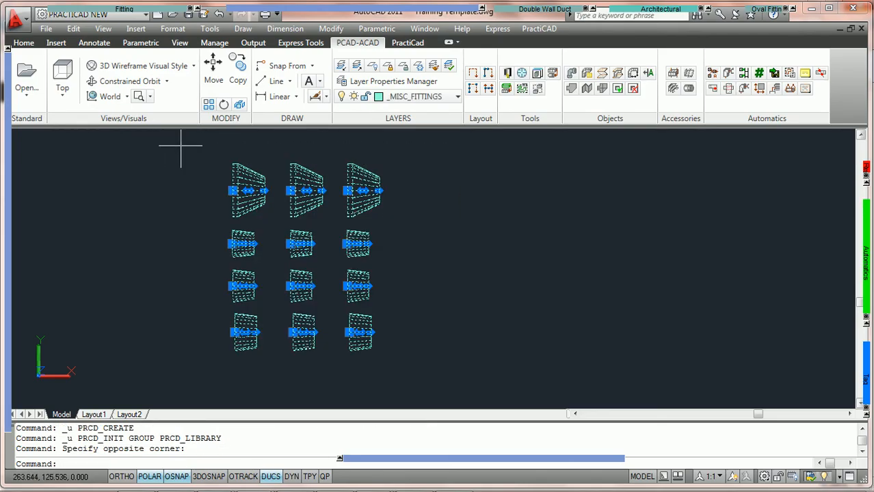
mouse_move(864, 172)
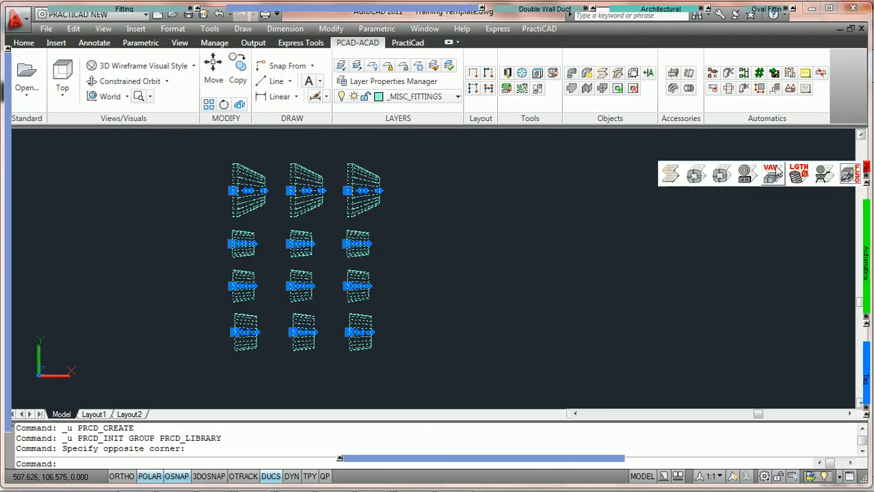
click(673, 177)
scroll(515, 184, down, 2)
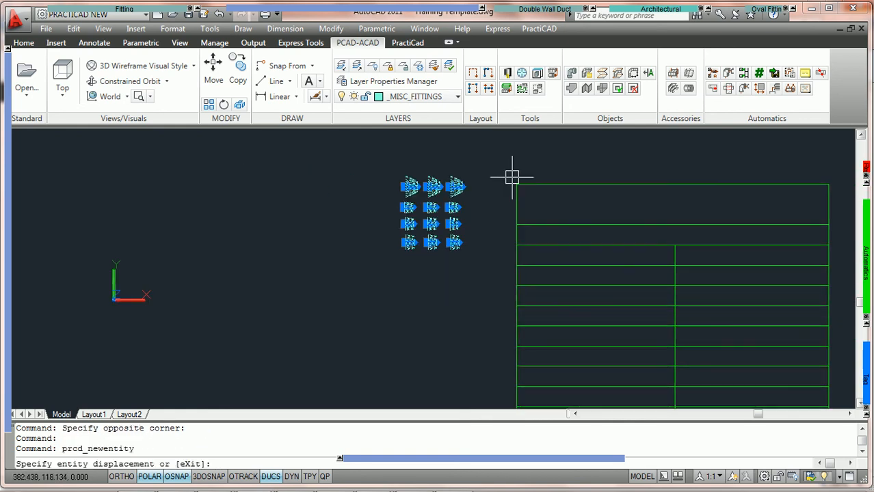
click(494, 153)
middle_drag(541, 202, 331, 188)
scroll(330, 187, down, 2)
scroll(397, 214, up, 3)
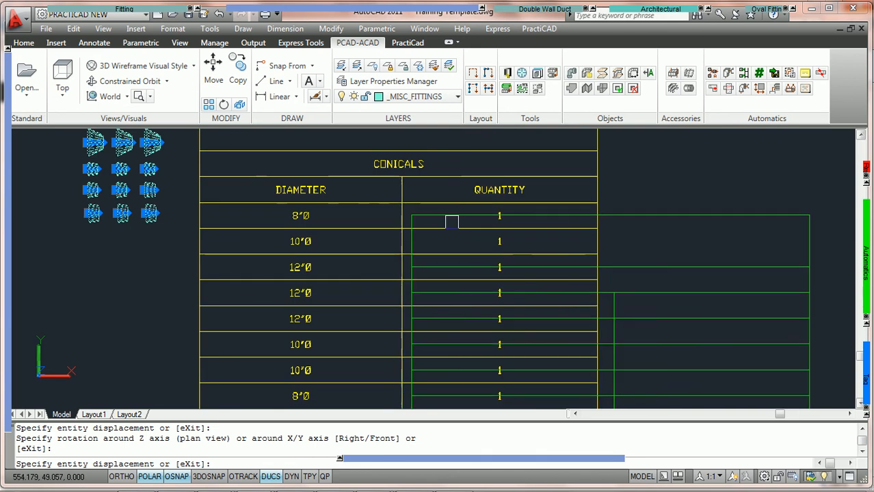
key(Escape)
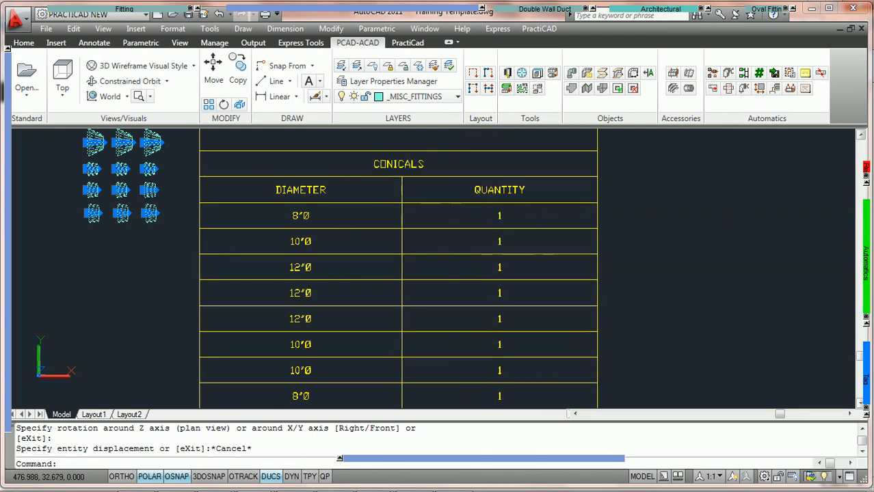
- Examine the placed report's diameter and quantity rows against the fittings in the drawing
scroll(265, 231, down, 2)
key(Escape)
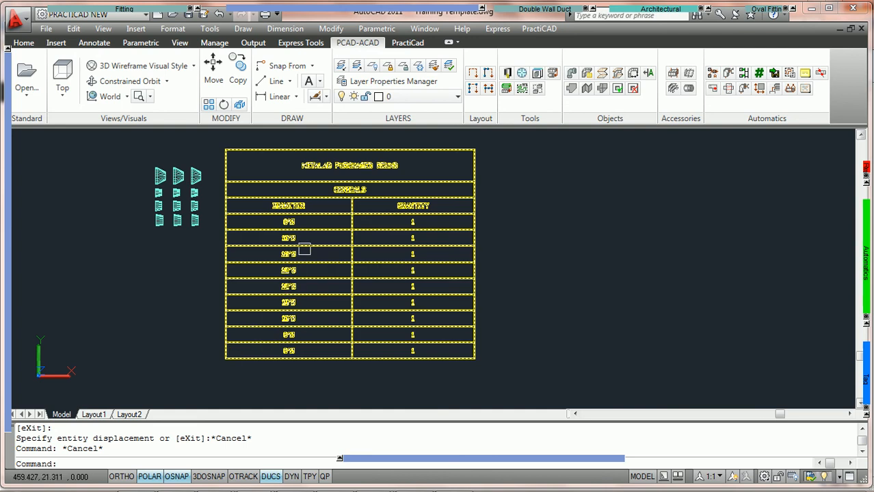
mouse_move(268, 261)
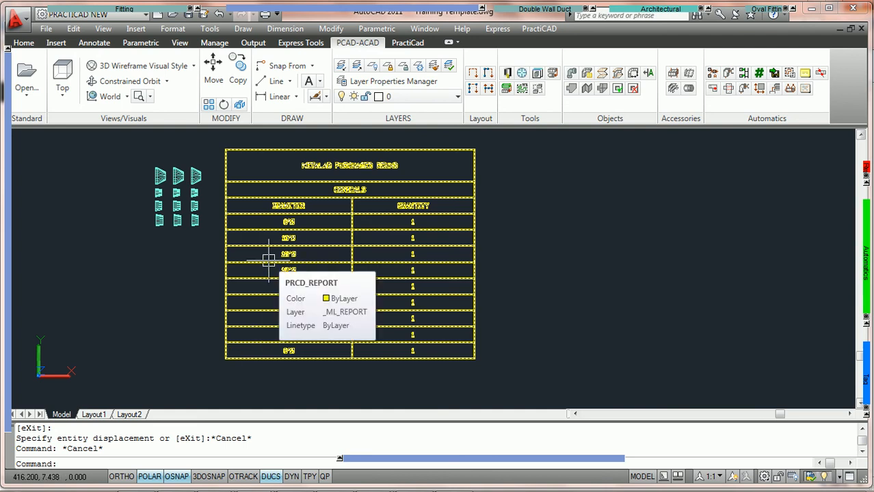
scroll(268, 260, up, 2)
middle_drag(272, 194, 278, 220)
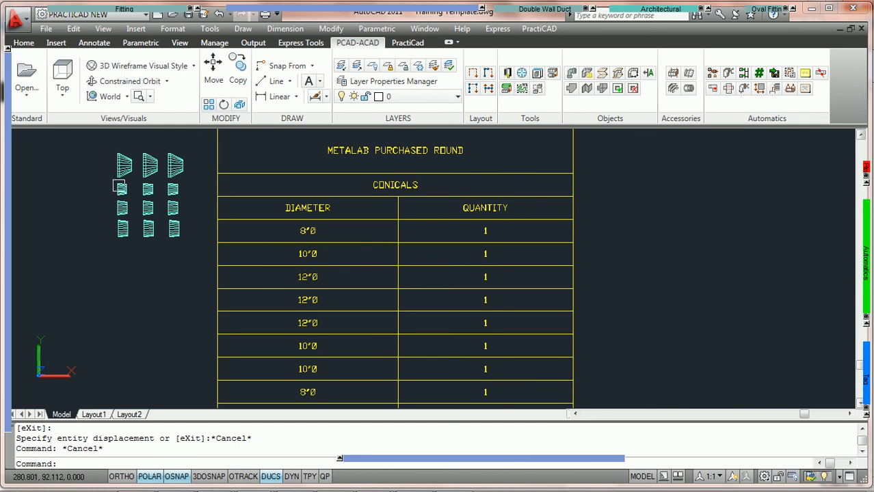
mouse_move(158, 227)
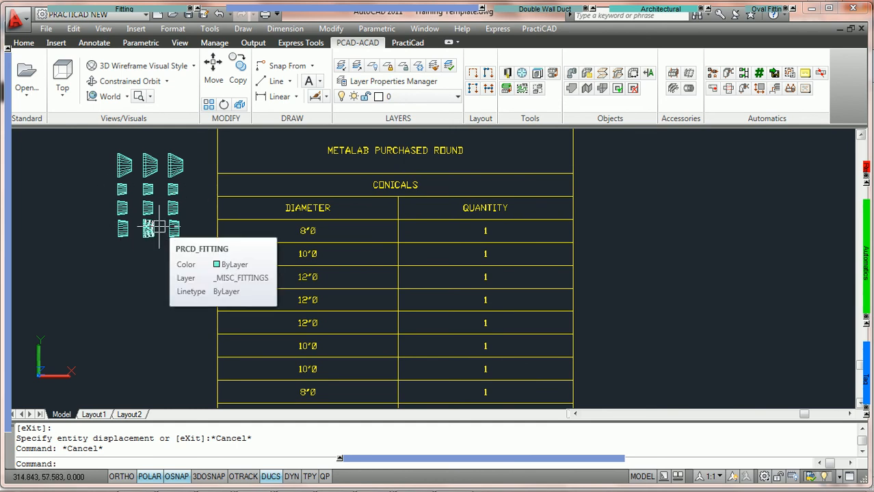
- Delete the upper row of three larger fittings, leaving the nine small conical fittings in the drawing
scroll(198, 178, up, 2)
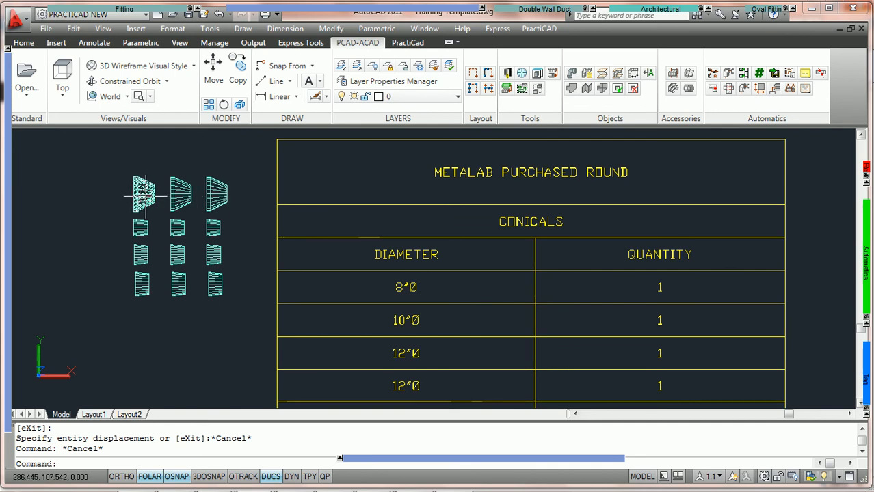
click(248, 196)
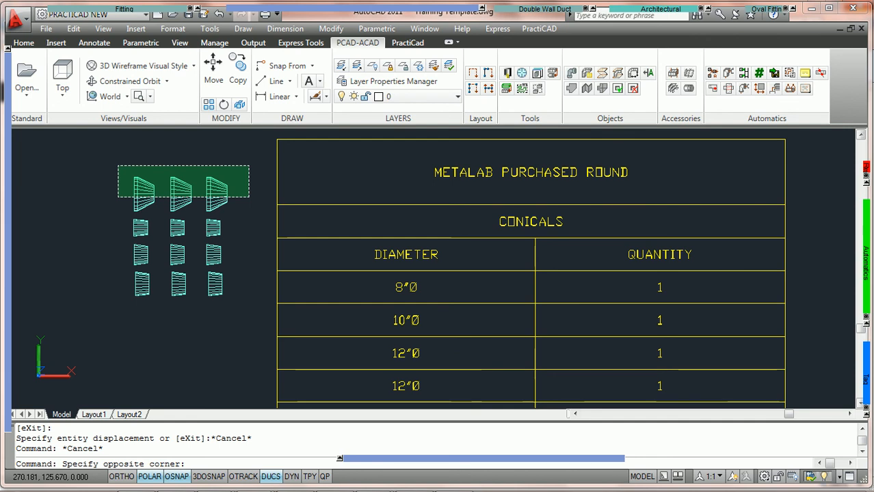
click(118, 166)
key(Delete)
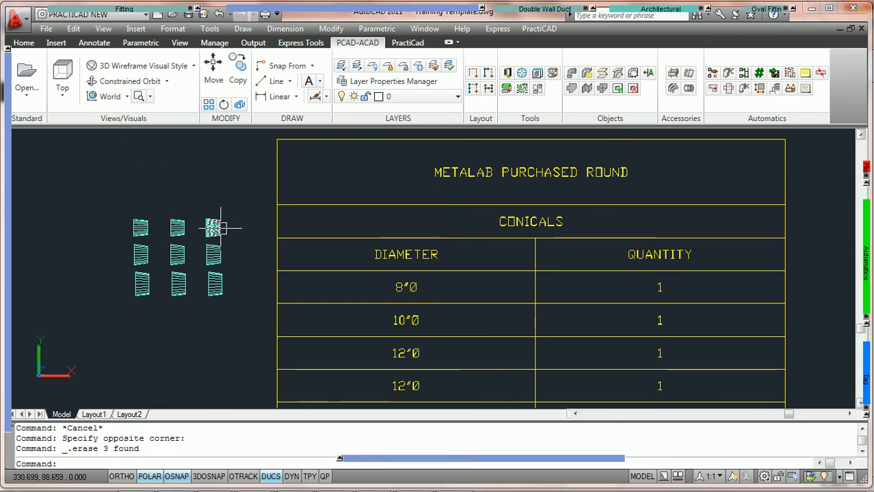
- Delete the placed conical report table from the drawing
middle_drag(391, 313, 332, 239)
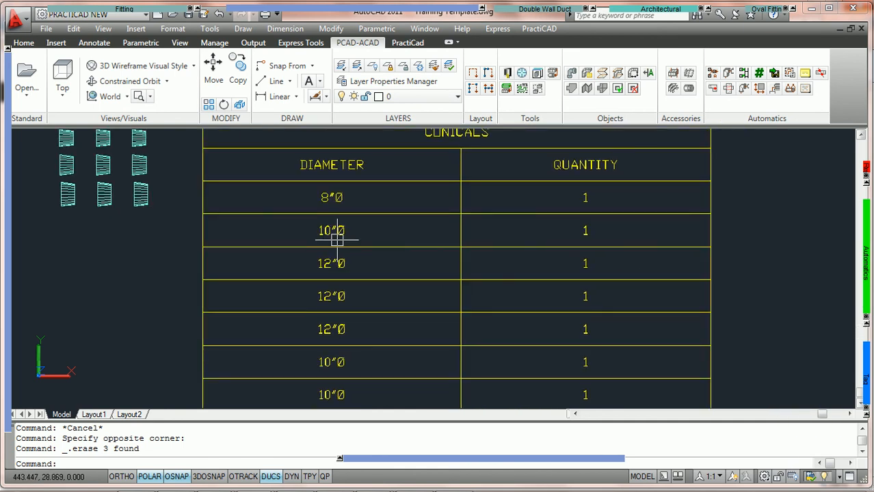
scroll(332, 239, down, 2)
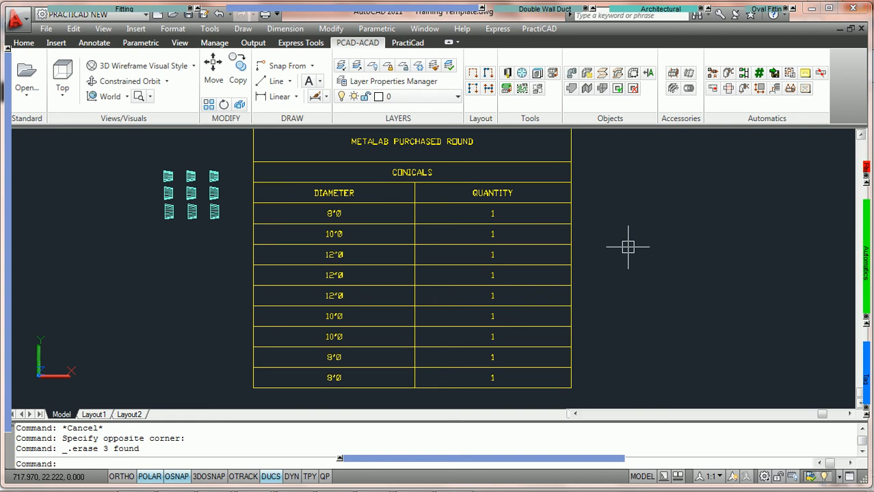
click(462, 246)
key(Delete)
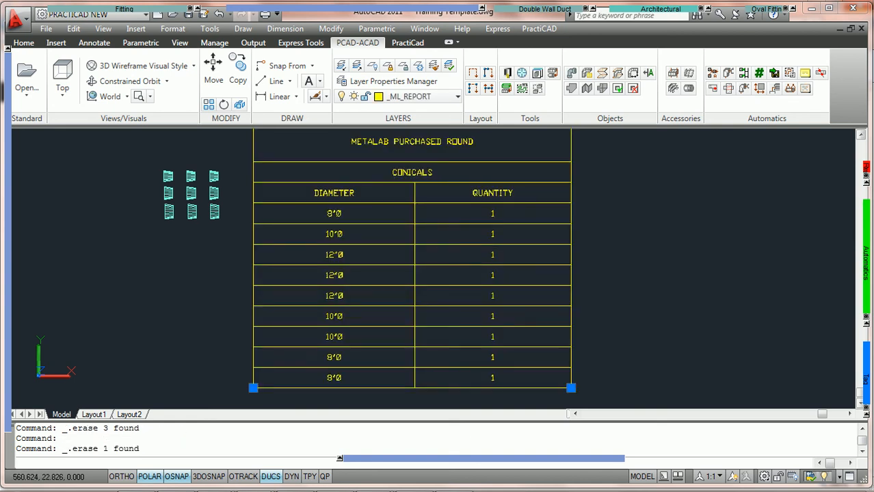
- Enable one record for identical items in CONICAL REPORT's selection settings, save it and close the PractiCAD library
click(506, 74)
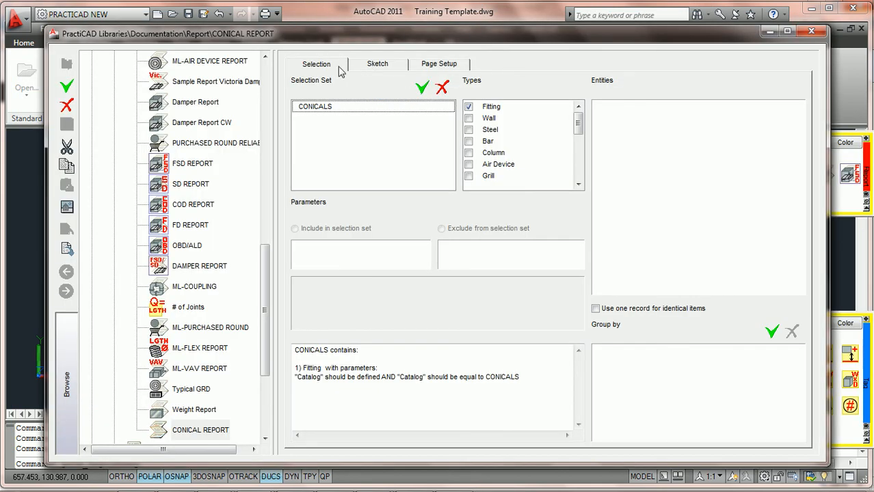
click(597, 311)
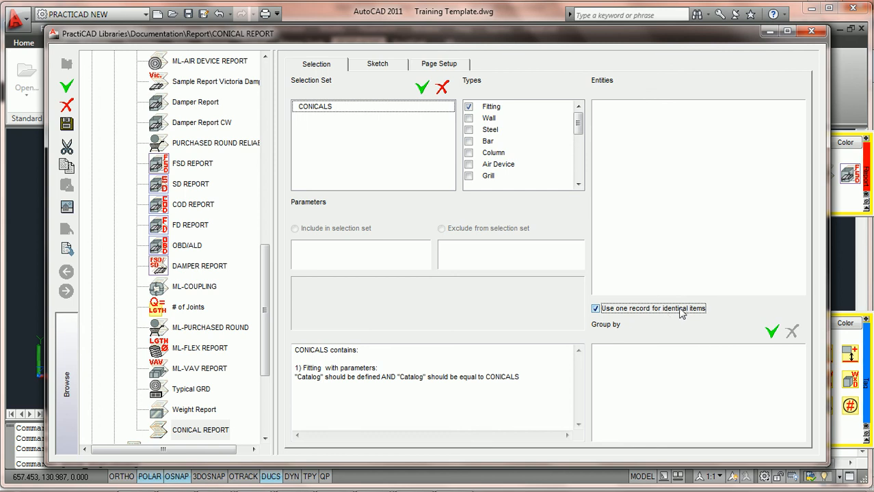
click(67, 124)
click(805, 34)
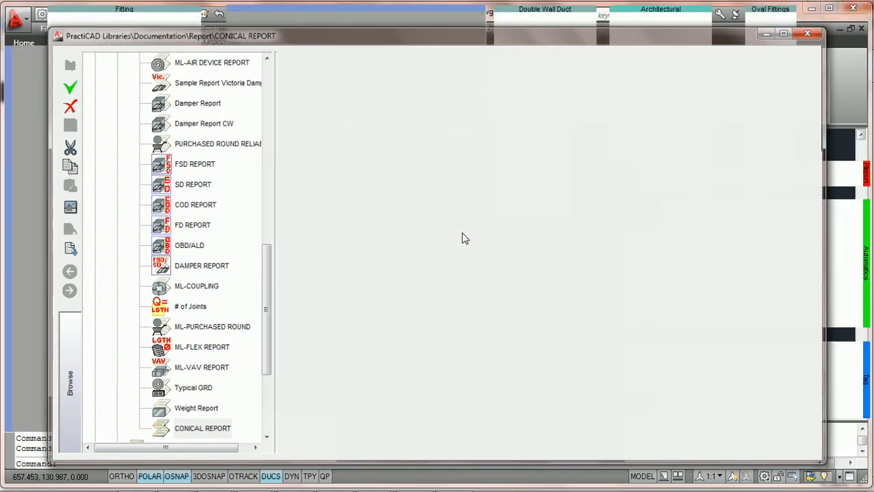
- Generate the conical report from the nine remaining fittings, place its unrotated table beside them and end the placement command
click(279, 266)
click(134, 154)
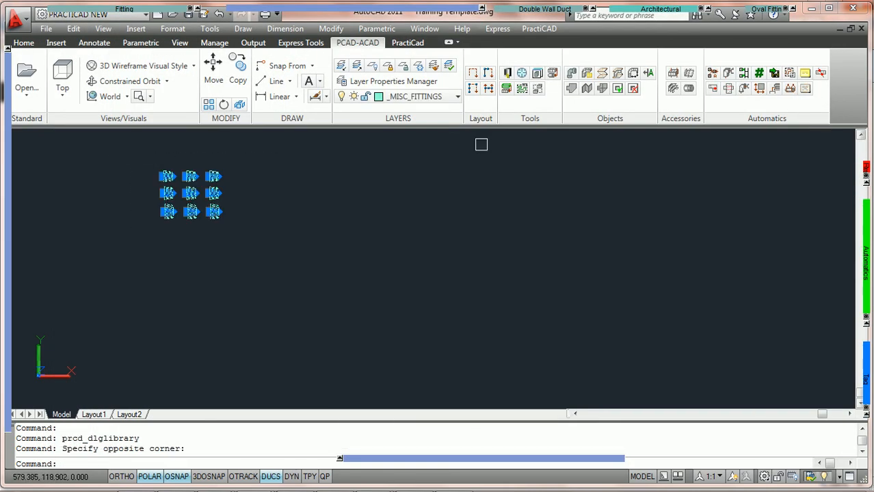
mouse_move(820, 175)
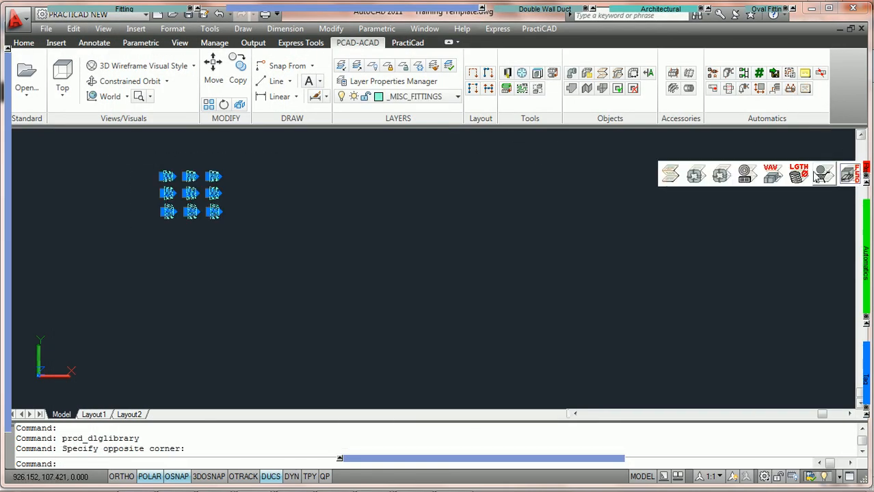
click(670, 175)
click(302, 177)
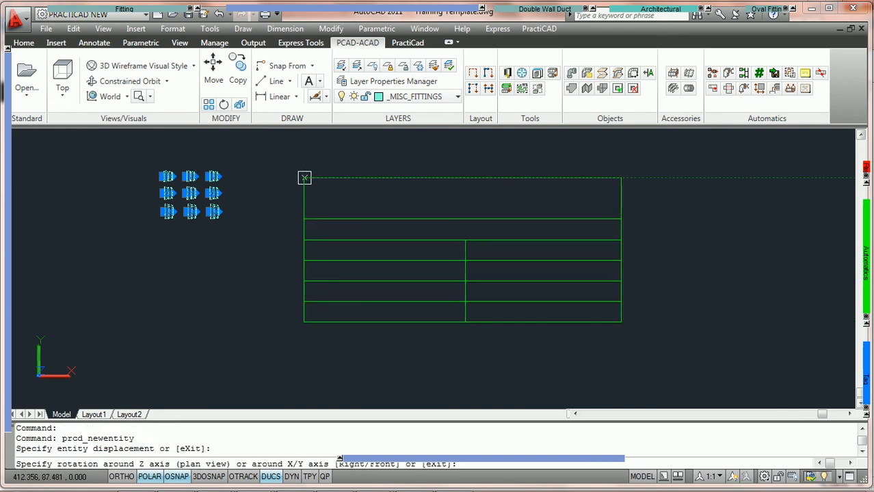
click(370, 185)
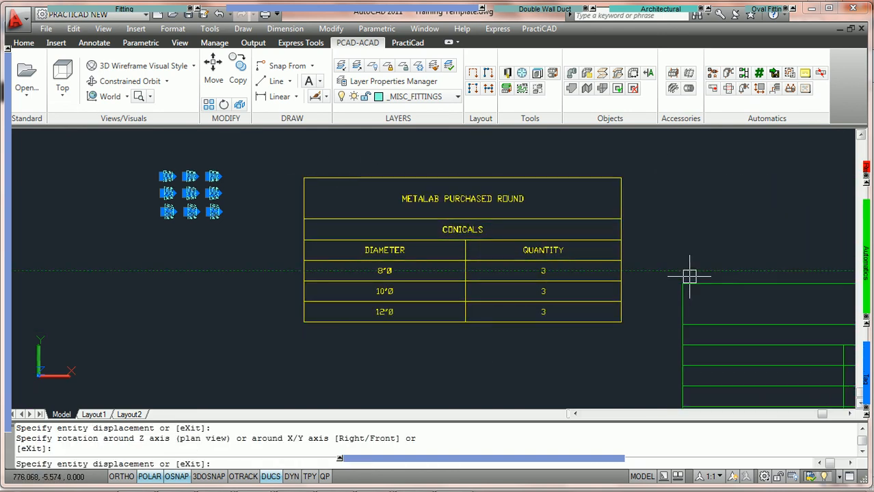
key(Escape)
key(Escape)
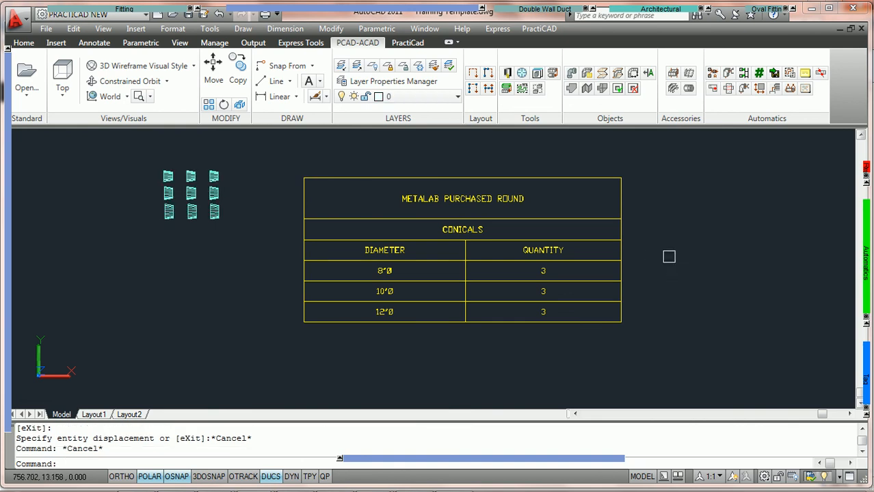
scroll(666, 253, up, 2)
middle_drag(650, 261, 757, 258)
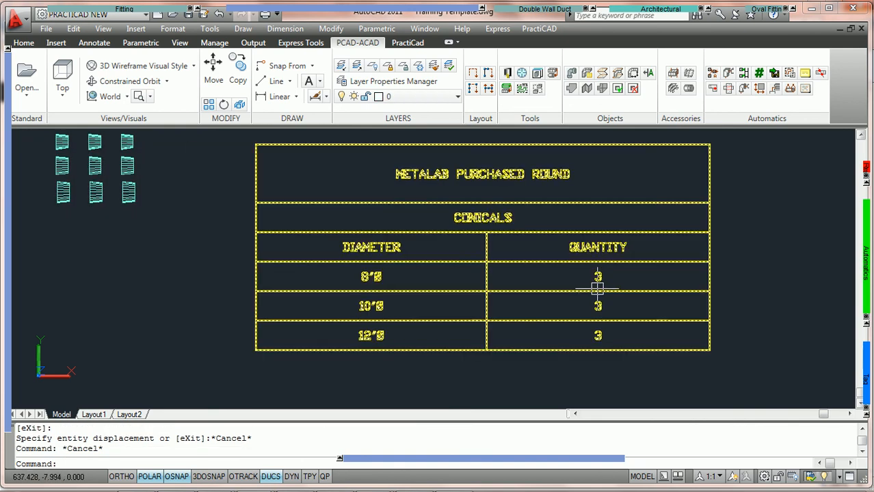